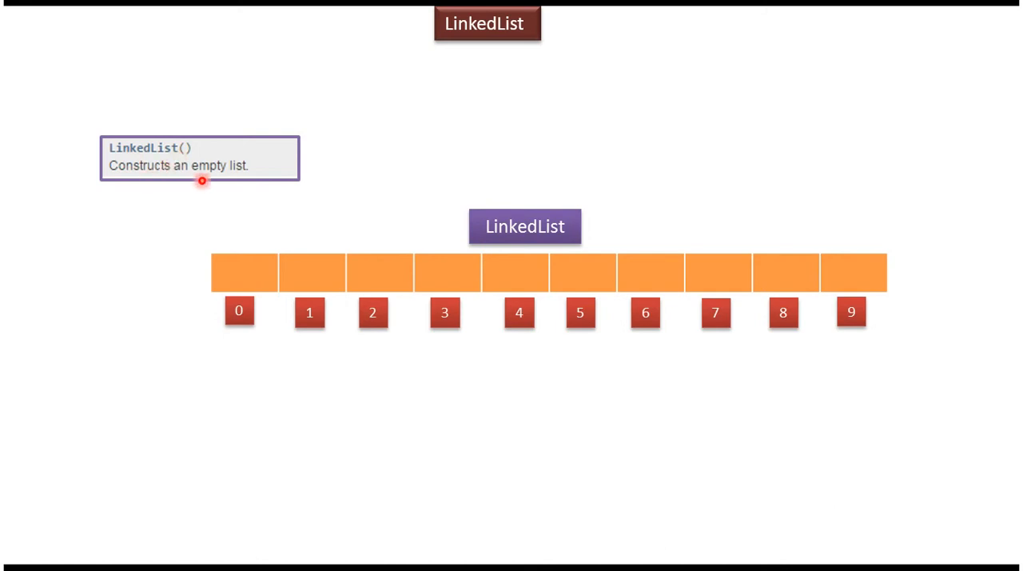
Advance the slideshow to the LinkedList(Collection) constructor slide showing three objects indexed 0-2
left_click(476, 366)
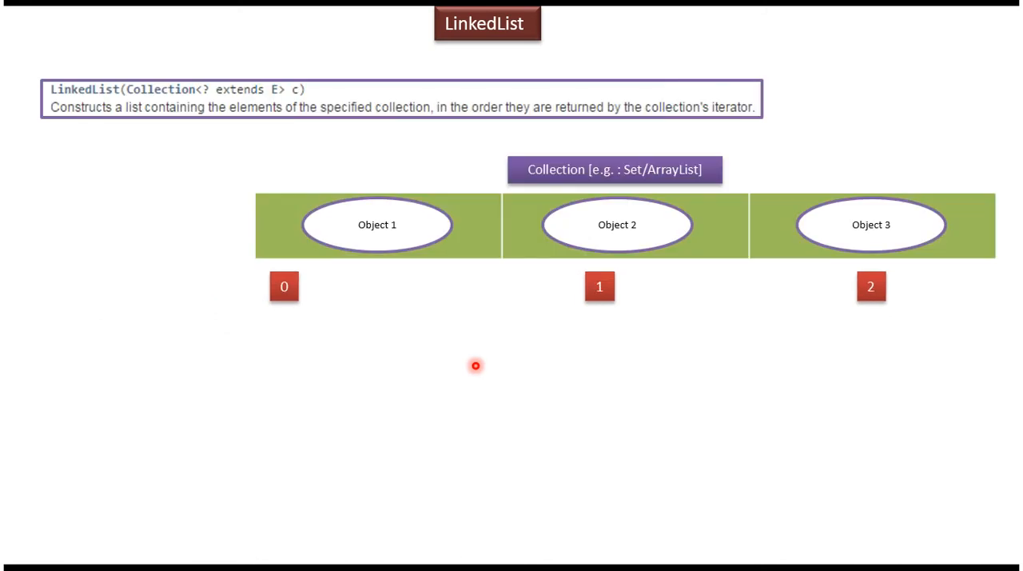